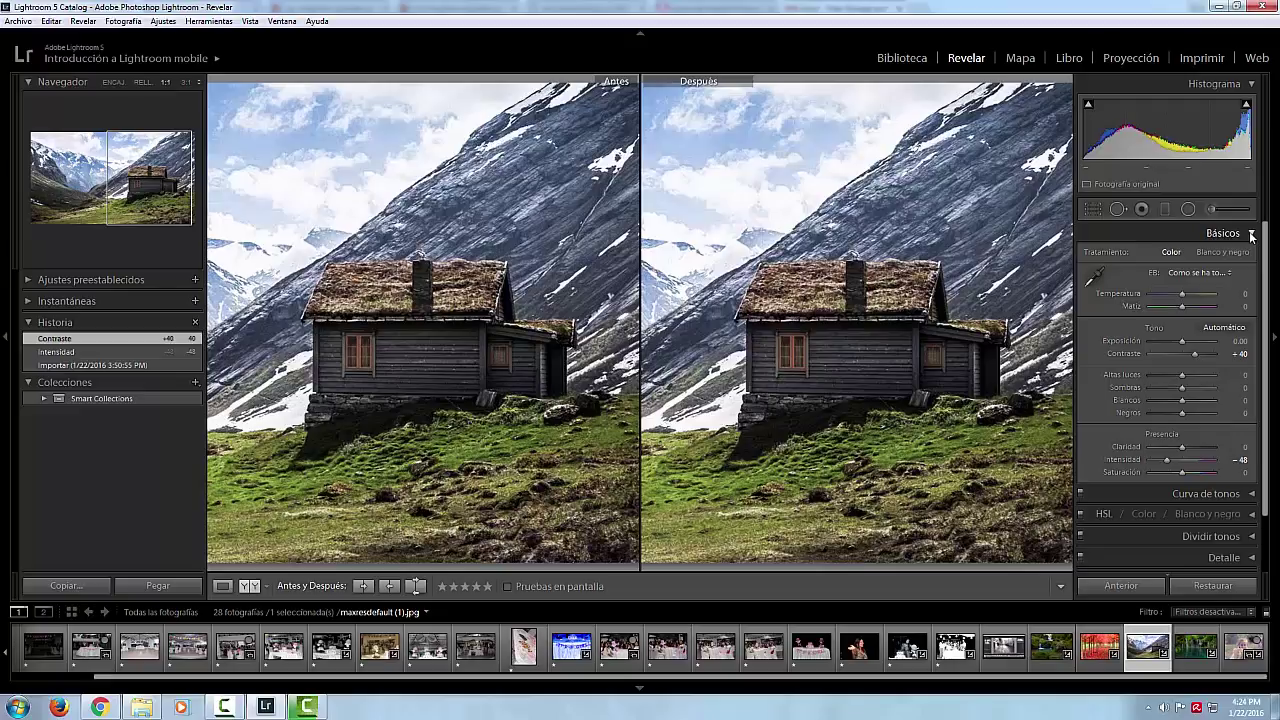
Collapse Básicos, expand Curva de tonos, then reopen Básicos so both panels are open
left_click(1251, 234)
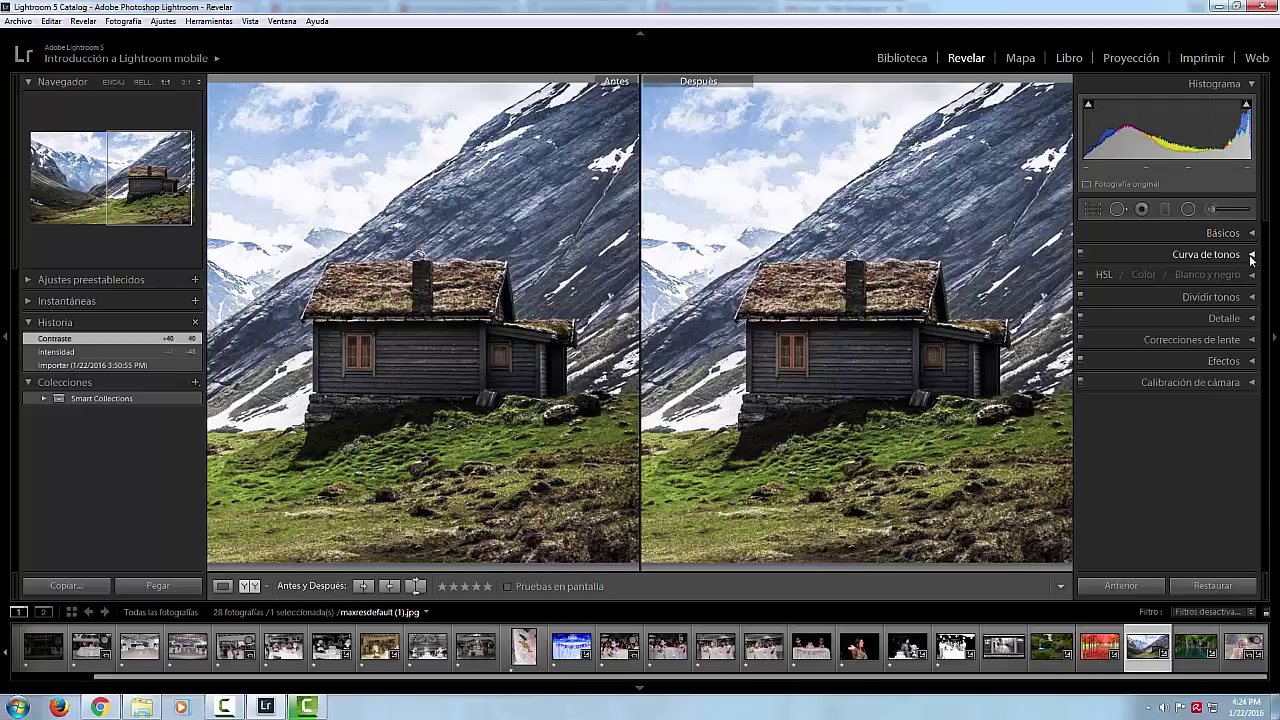
left_click(1253, 256)
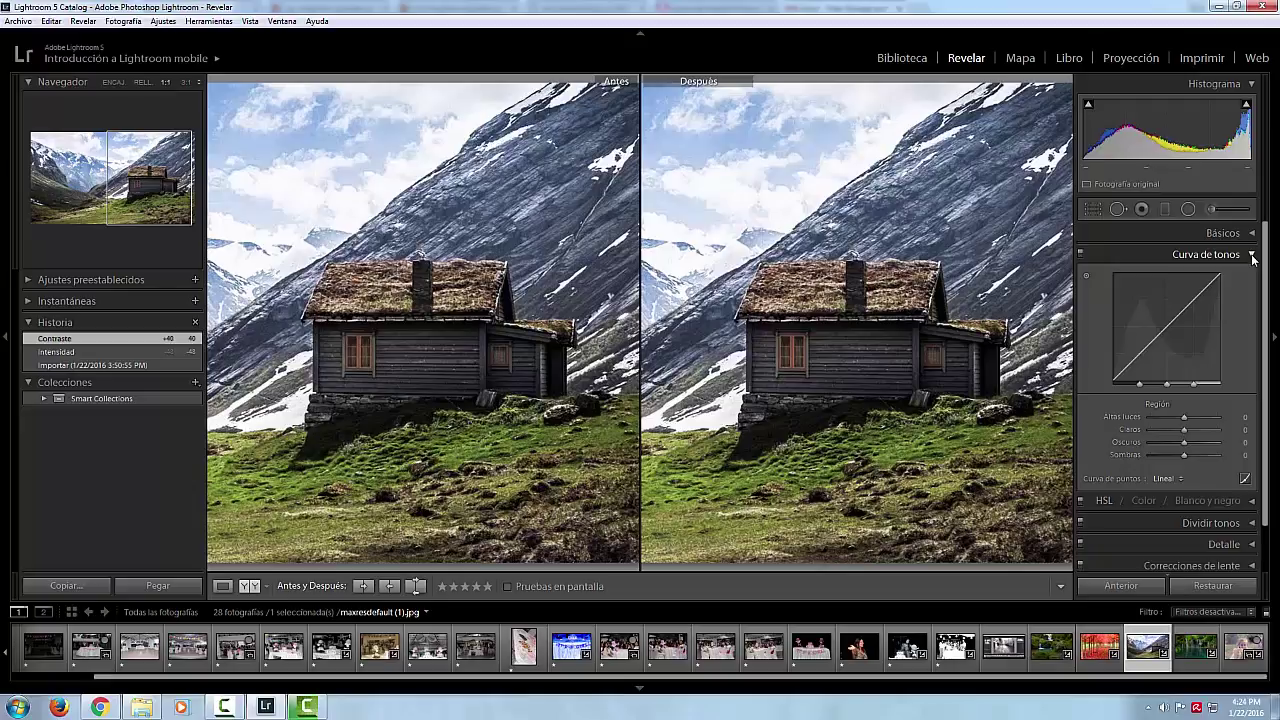
left_click(1250, 236)
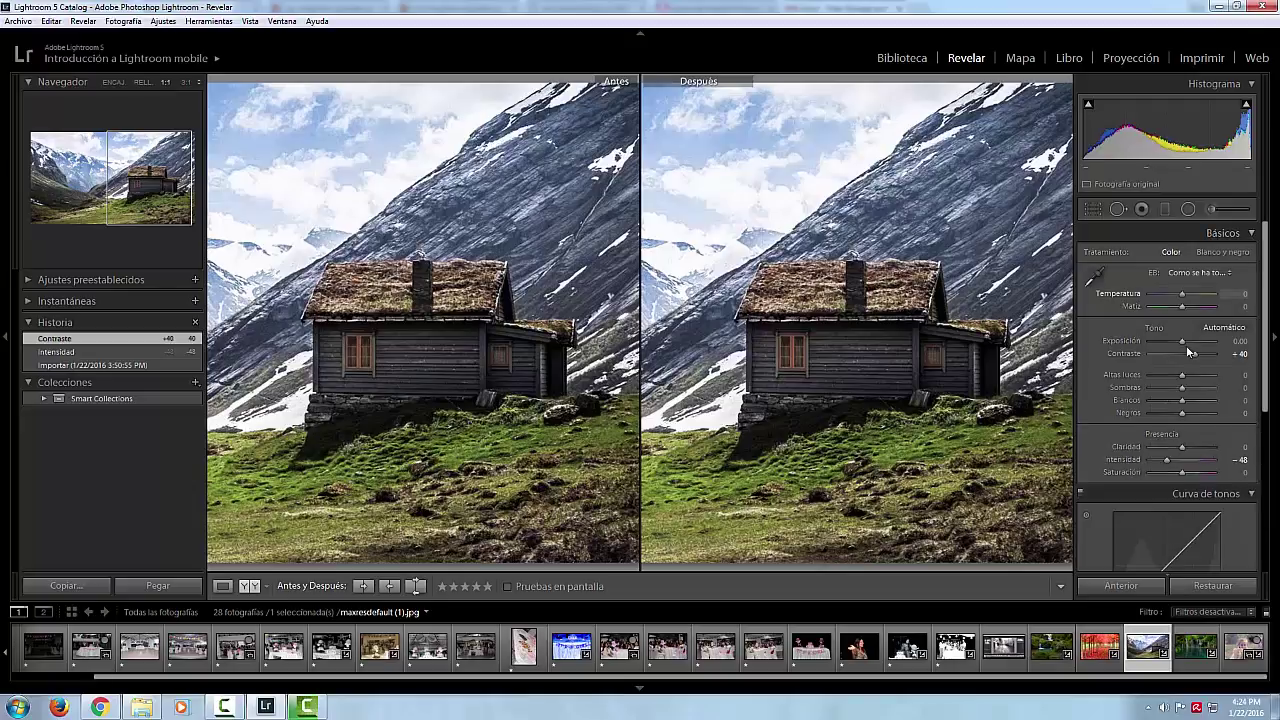
Collapse the Básicos panel, leaving only Curva de tonos open
left_click(1249, 236)
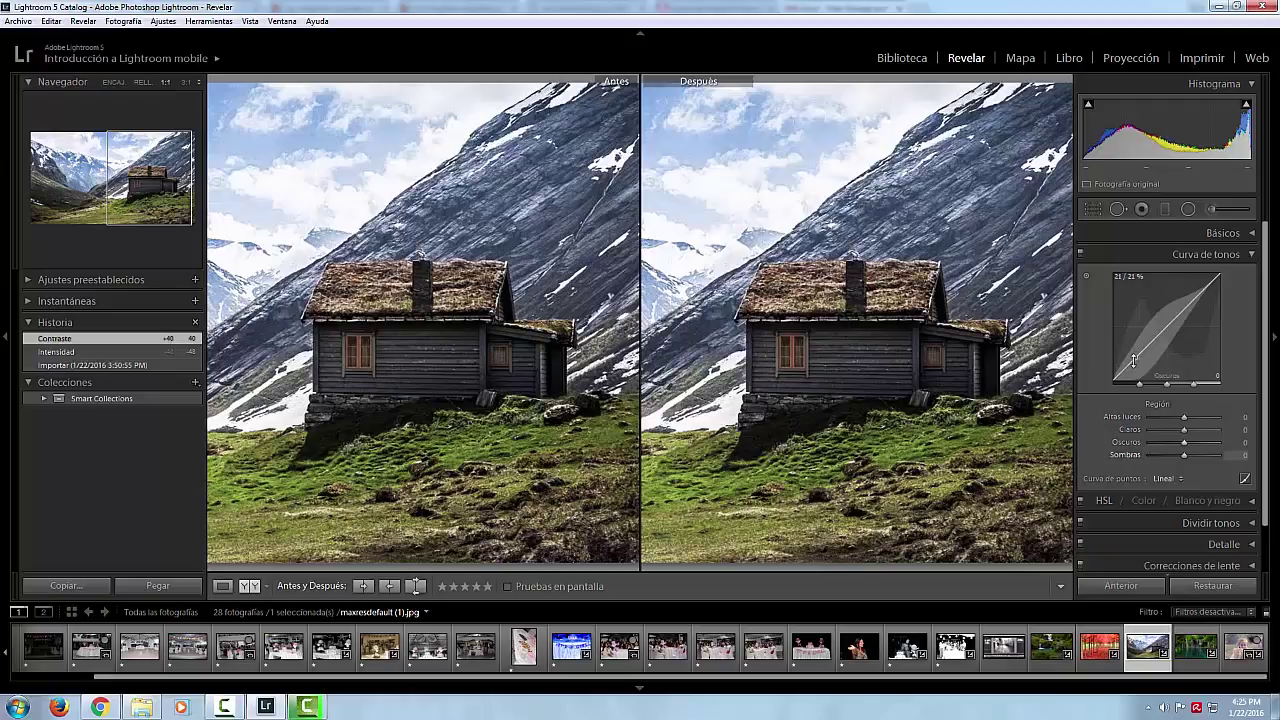
Set the tone curve to Sombras -63, Claros +35, Oscuros +4, Altas luces -20, then collapse it
left_click_drag(1134, 364, 1134, 368)
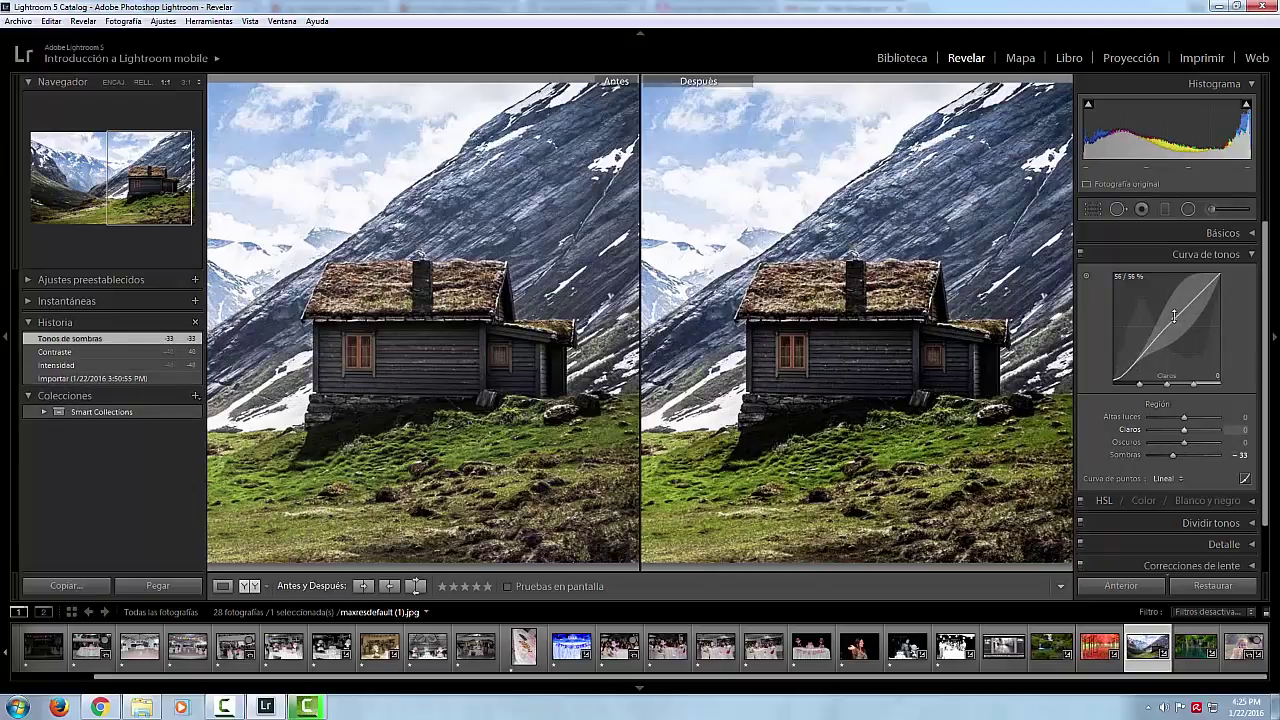
left_click_drag(1178, 312, 1174, 312)
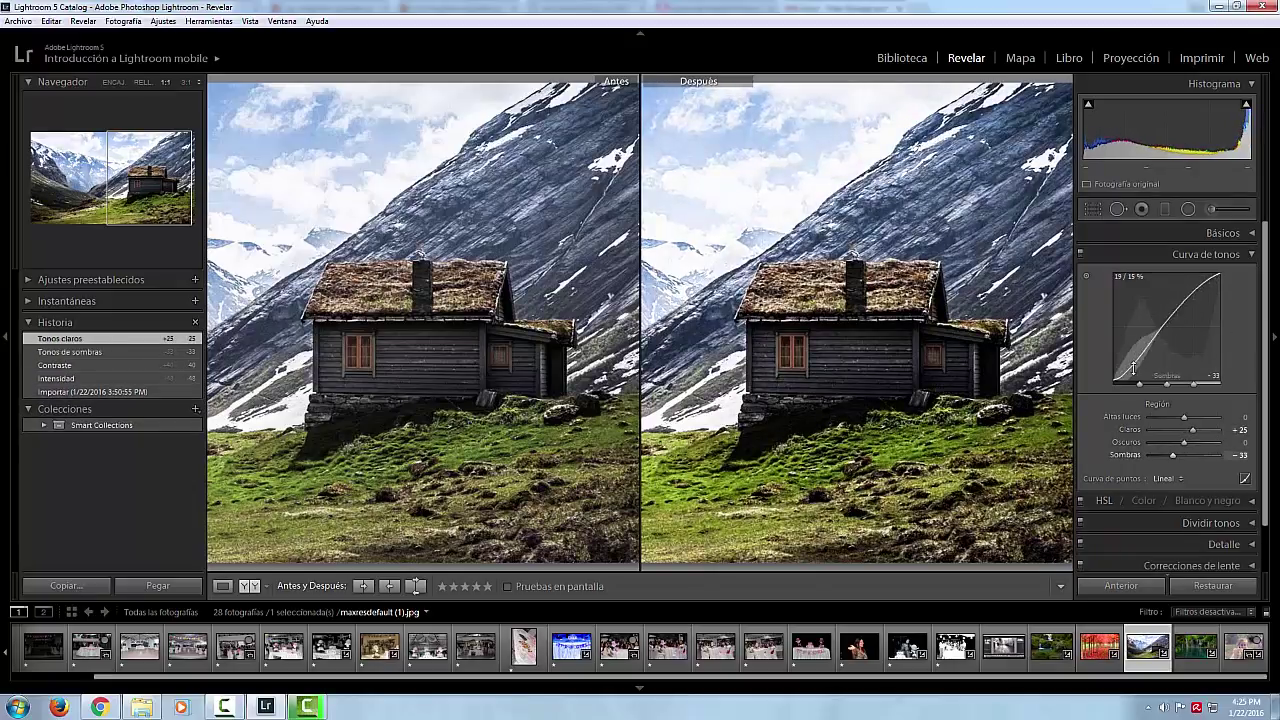
left_click_drag(1134, 364, 1132, 376)
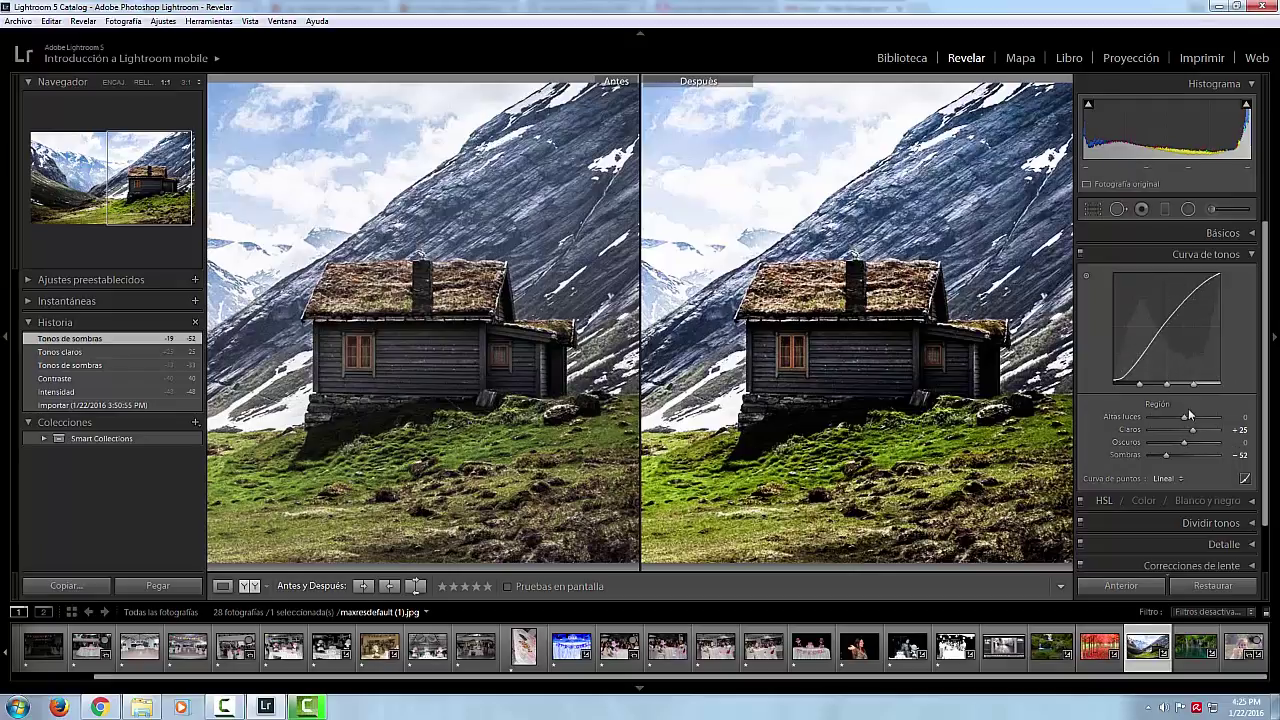
mouse_move(1192, 429)
left_mouse_down()
mouse_move(1177, 417)
mouse_move(1186, 443)
mouse_move(1162, 452)
left_mouse_up()
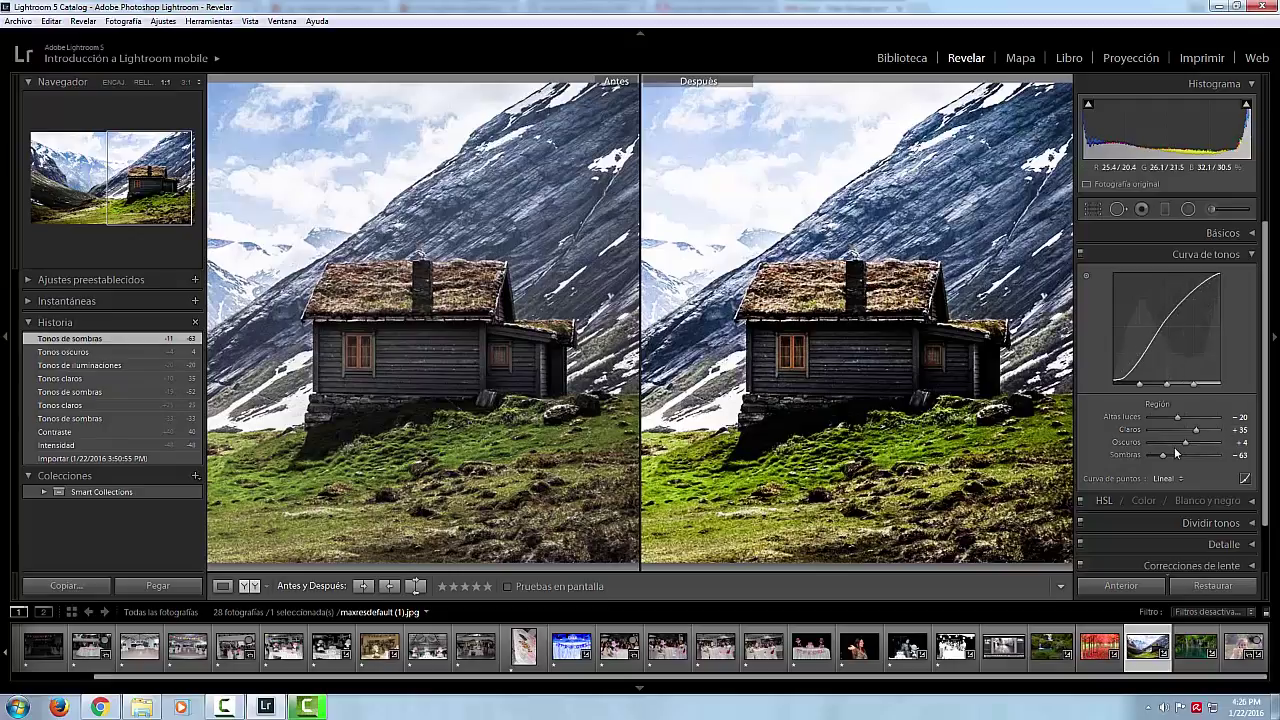
left_click(1252, 256)
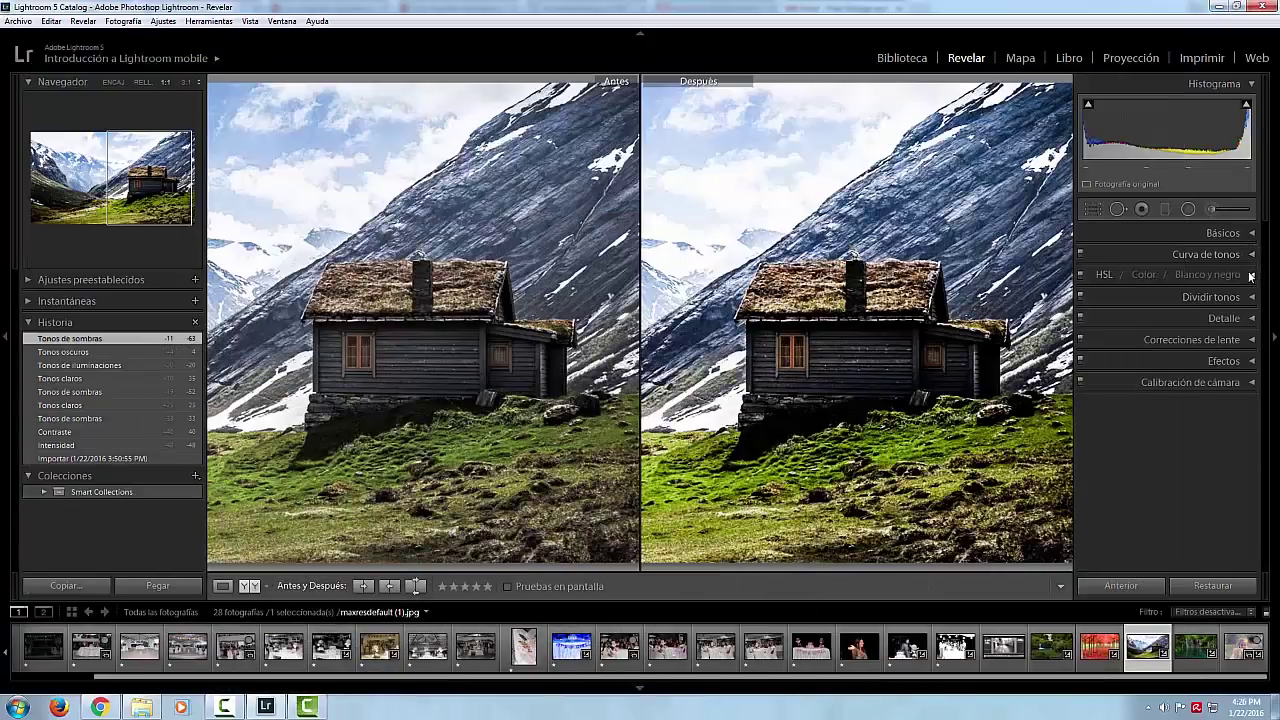
Expand HSL and set the Tono values Rojo to +4 and Verde to -8
left_click(1250, 276)
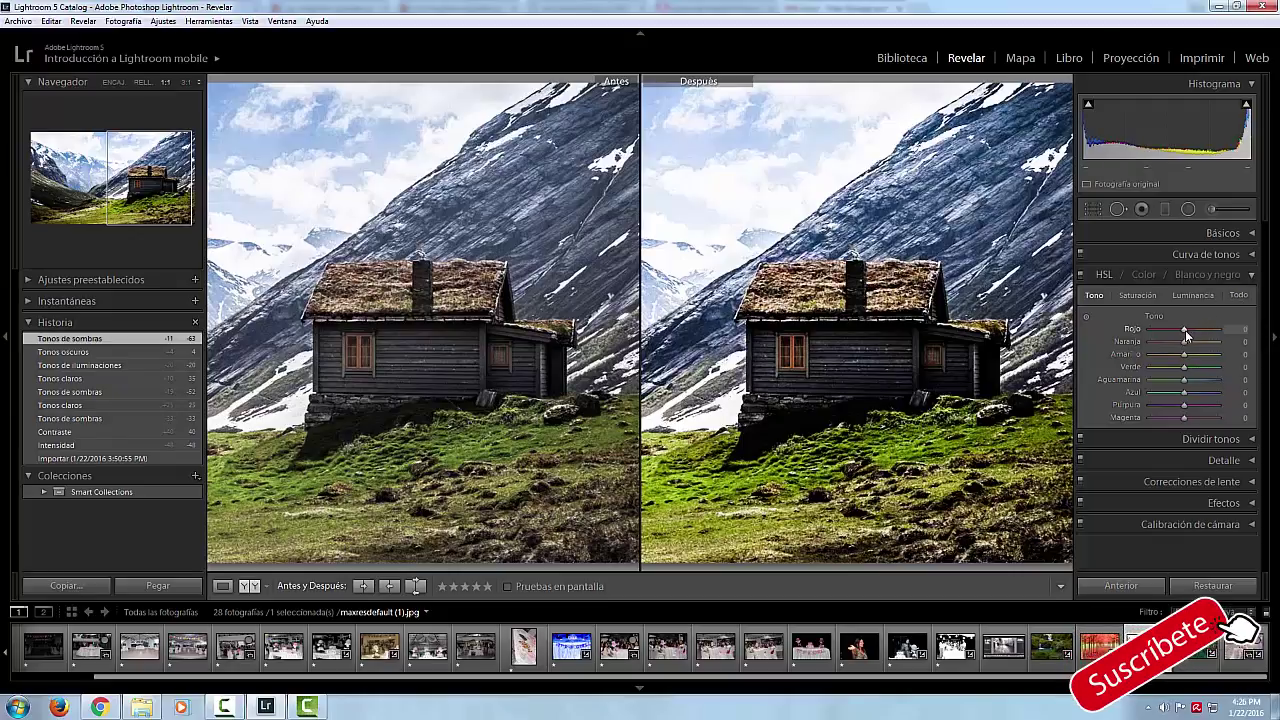
mouse_move(1184, 332)
left_mouse_down()
mouse_move(1212, 342)
mouse_move(1186, 335)
left_mouse_up()
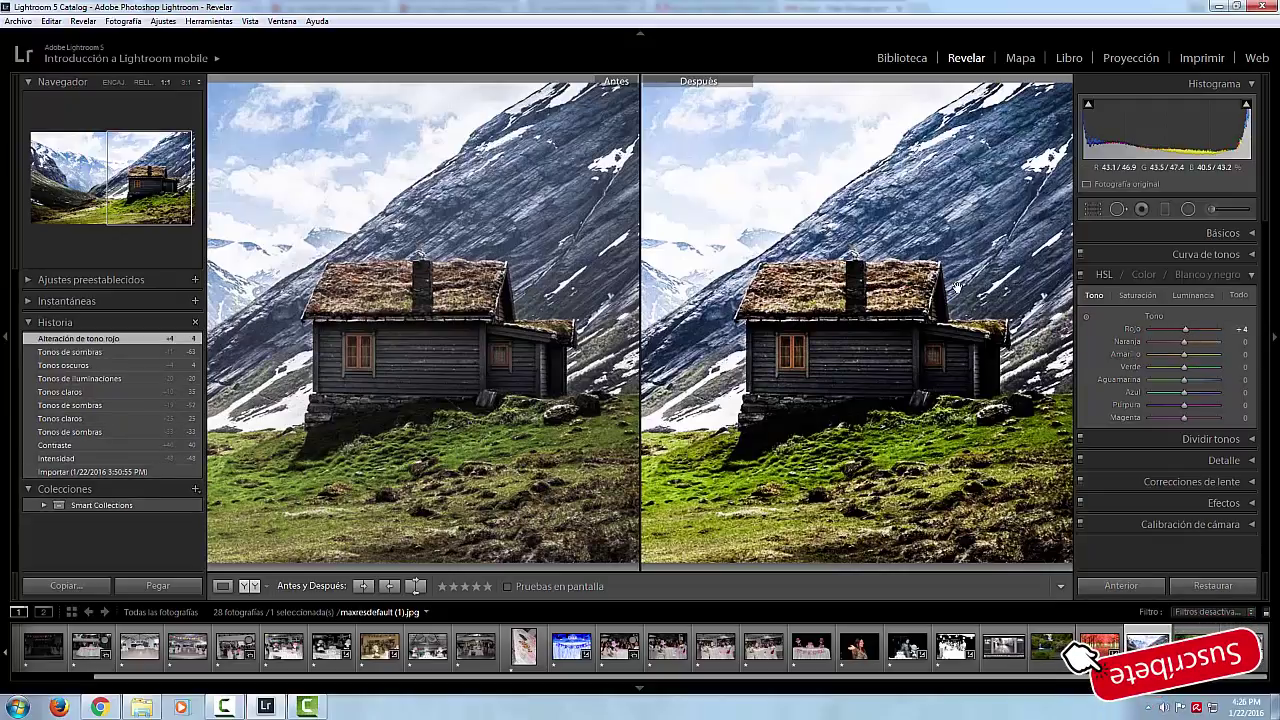
mouse_move(1184, 367)
left_mouse_down()
mouse_move(1216, 370)
mouse_move(1178, 371)
left_mouse_up()
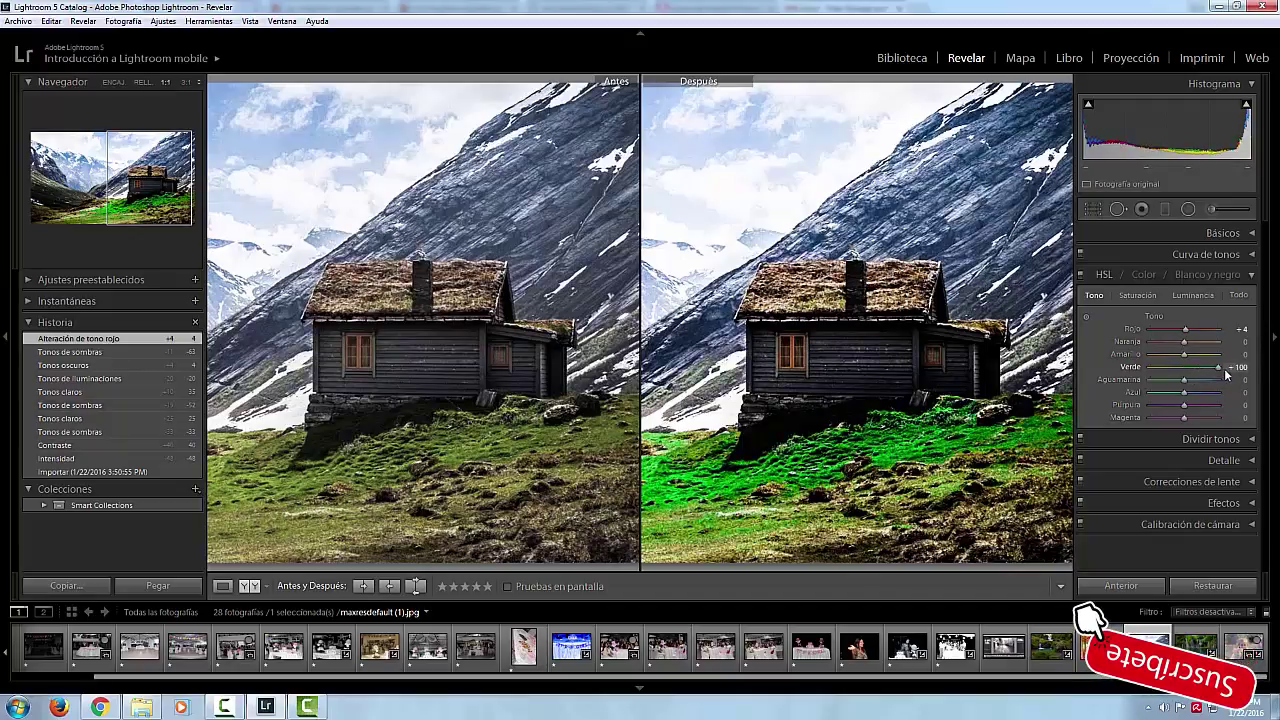
mouse_move(1178, 371)
left_mouse_down()
mouse_move(1153, 372)
mouse_move(1184, 372)
left_mouse_up()
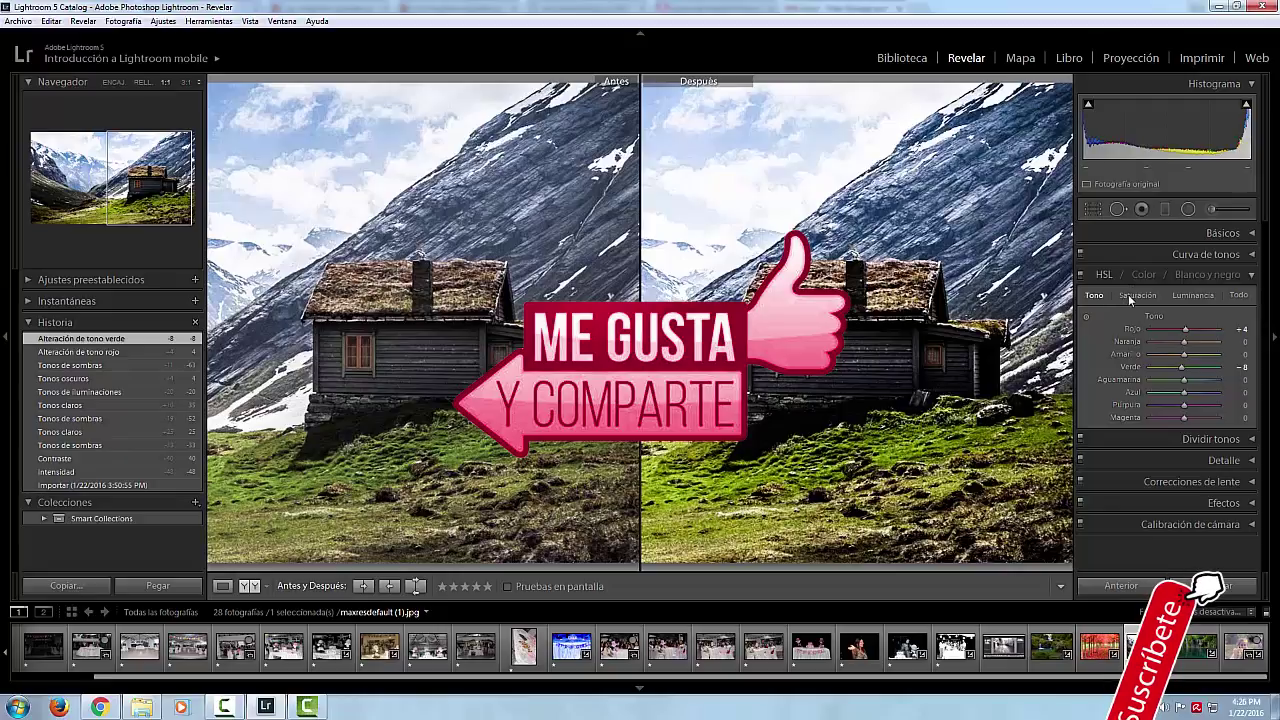
Set Verde saturation to +4 and Verde luminance to -78 in HSL
left_click(1135, 295)
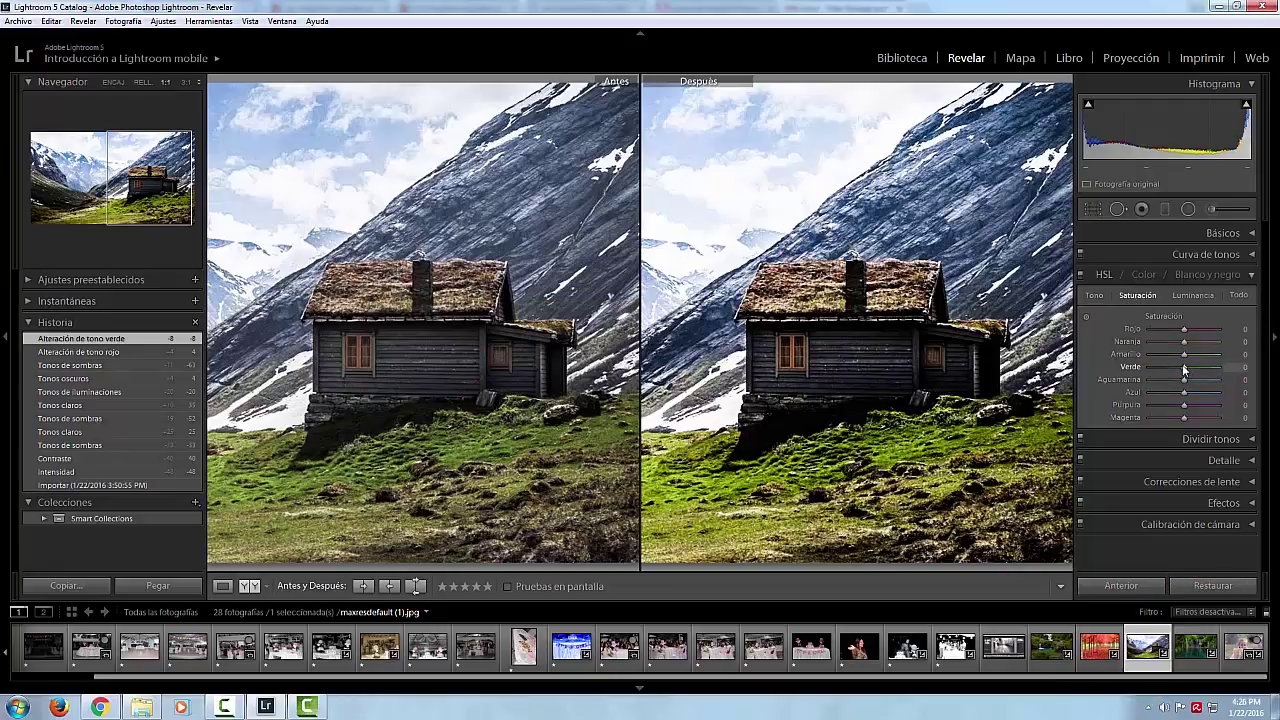
mouse_move(1184, 368)
left_mouse_down()
mouse_move(1217, 372)
mouse_move(1134, 369)
left_mouse_up()
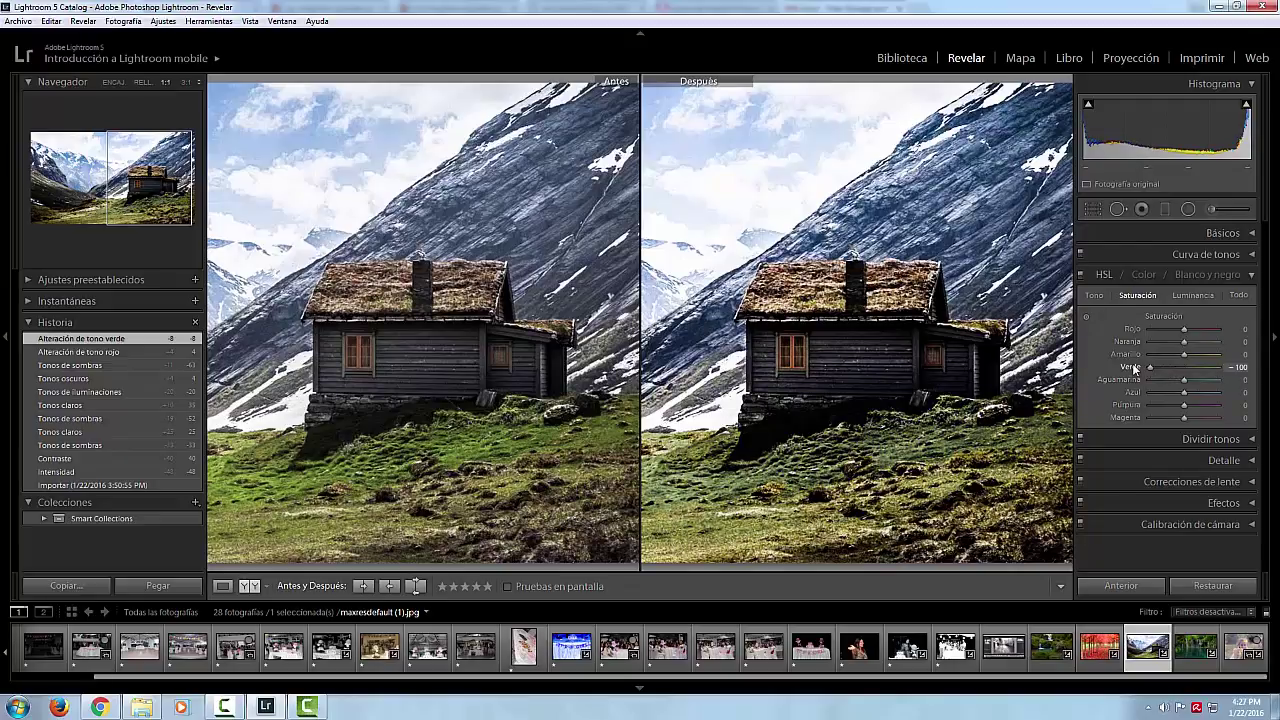
left_click_drag(1150, 367, 1185, 372)
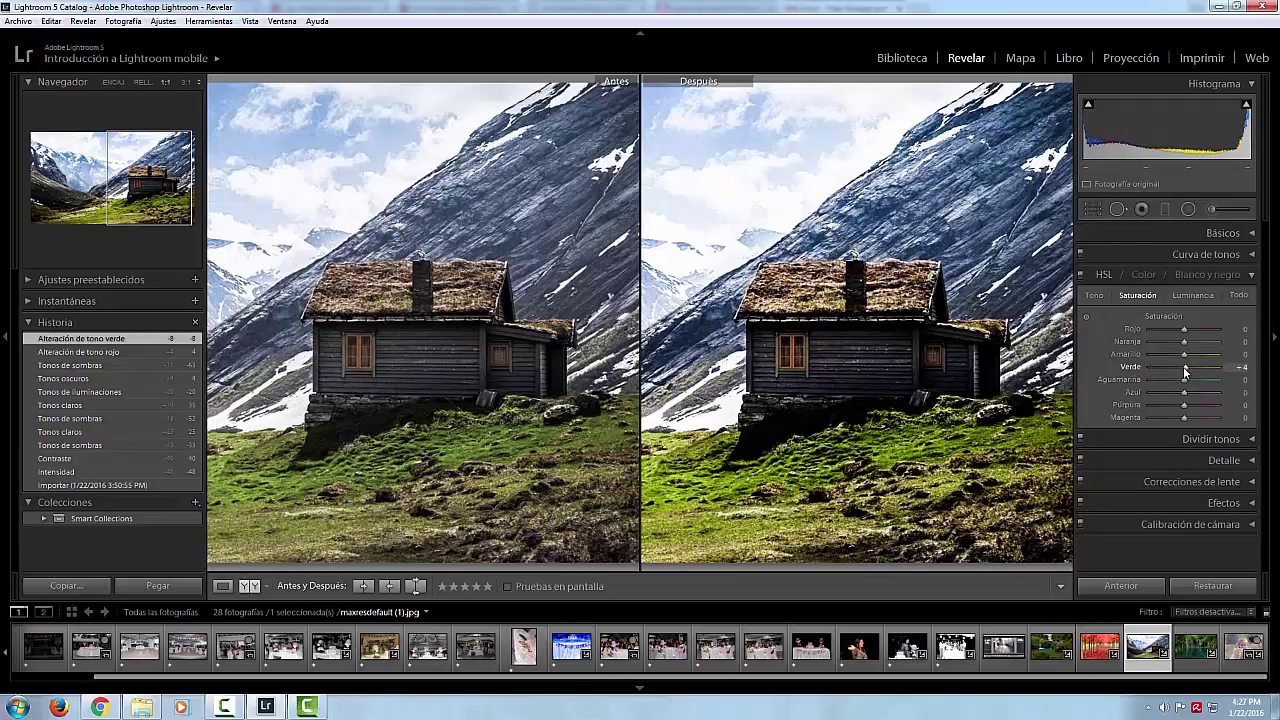
left_click(1189, 296)
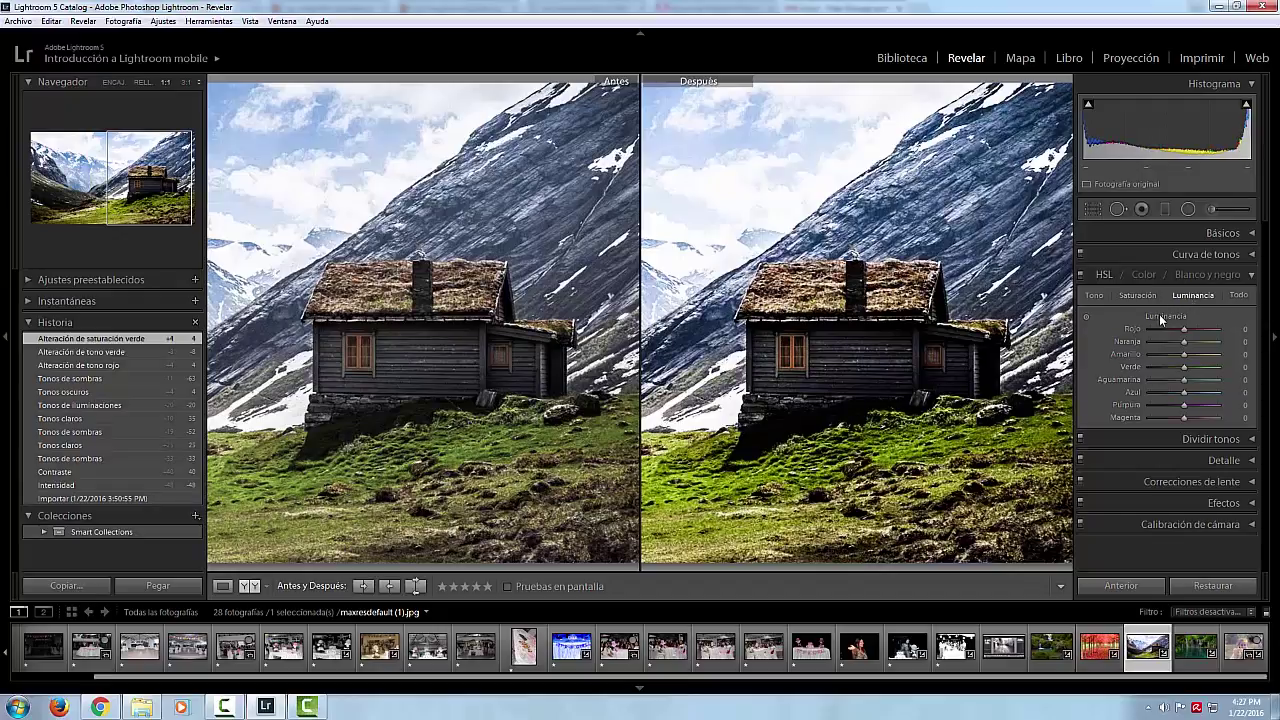
mouse_move(1184, 367)
left_mouse_down()
mouse_move(1213, 372)
mouse_move(1156, 364)
left_mouse_up()
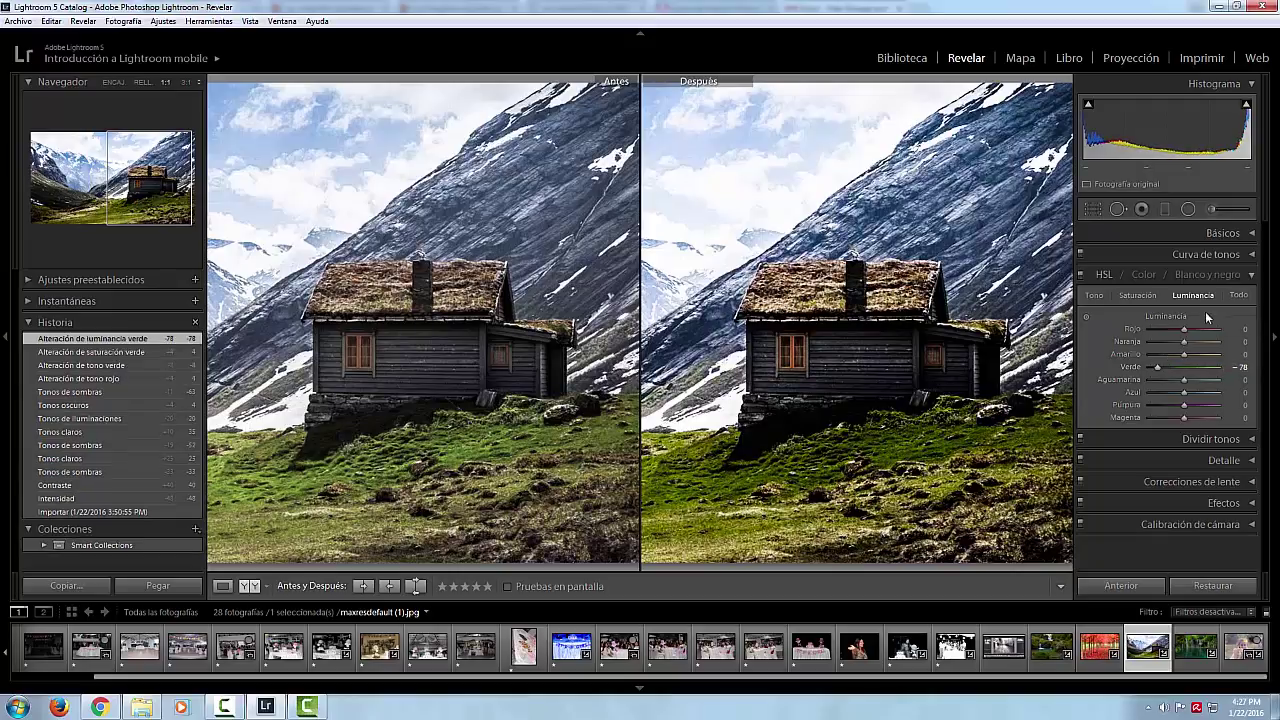
Switch HSL to the Todo view and set Verde hue +8 and Aguamarina hue +49
left_click(1238, 296)
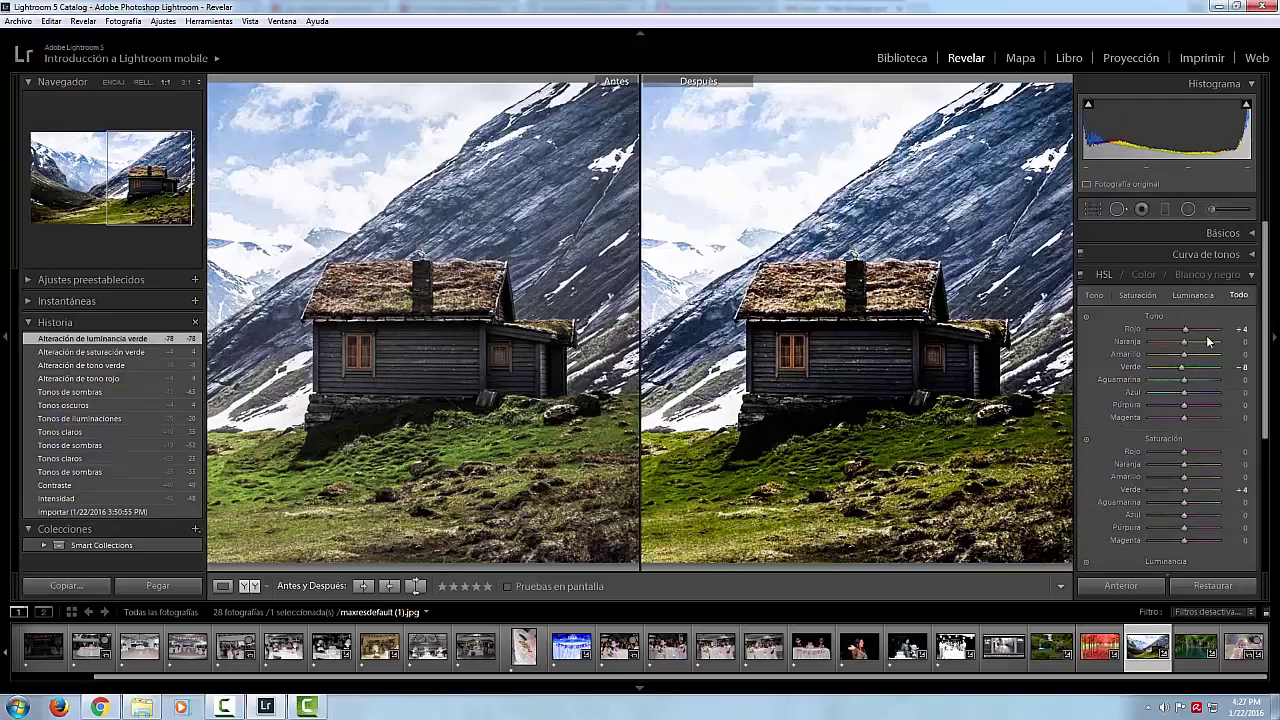
left_click_drag(1206, 374, 1168, 374)
mouse_move(1166, 369)
left_mouse_down()
mouse_move(1190, 369)
mouse_move(1168, 382)
mouse_move(1201, 382)
left_mouse_up()
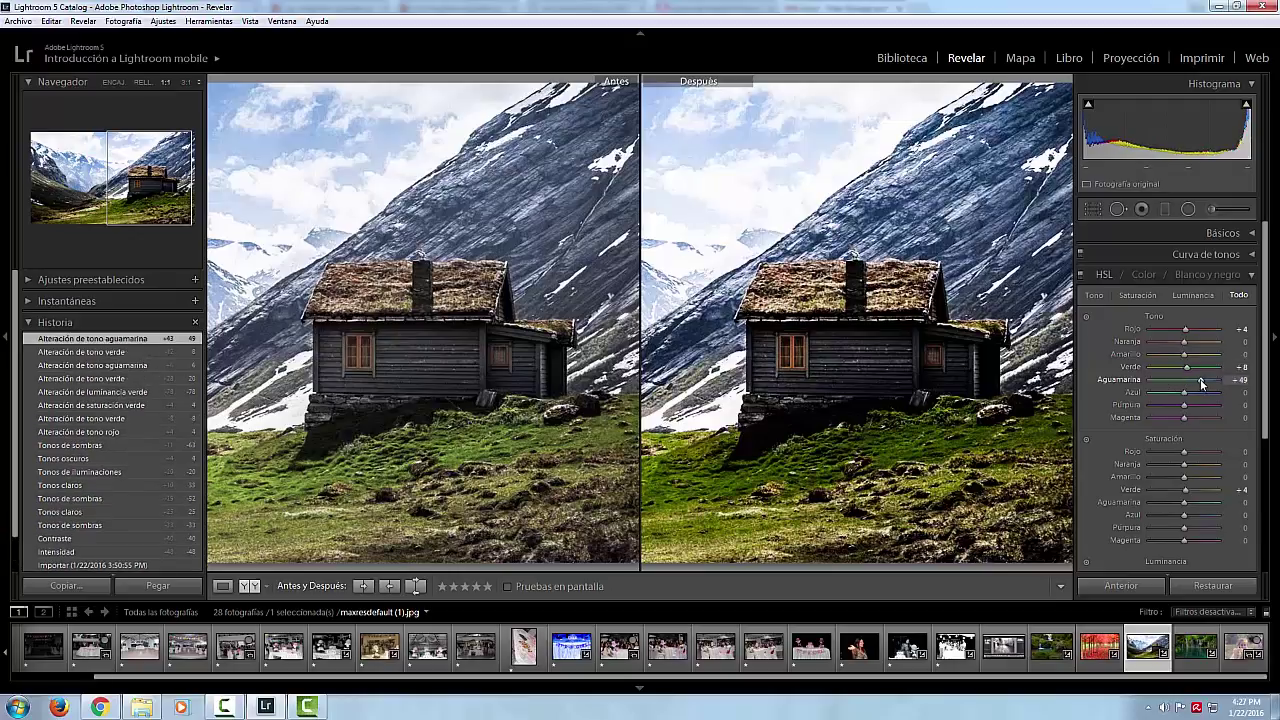
Try a Blanco y negro mix with Verde at -63, then return to the Color panel
left_click(1196, 276)
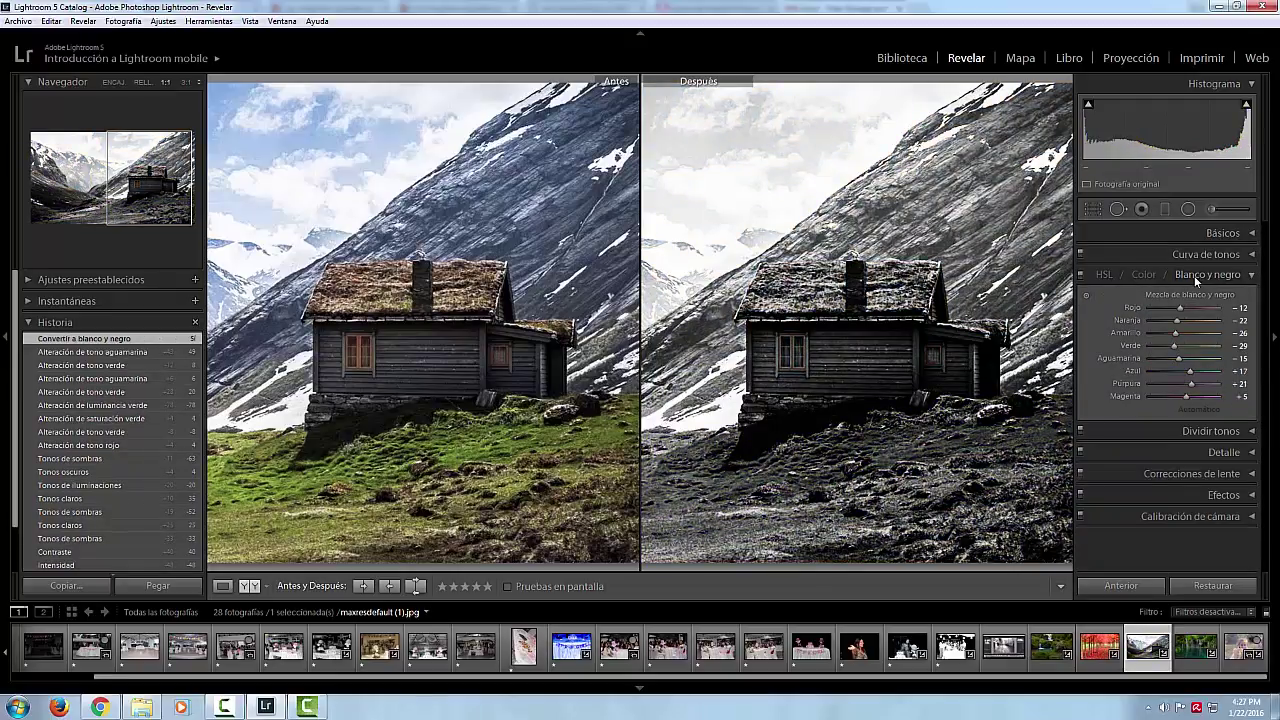
left_click_drag(1175, 346, 1209, 348)
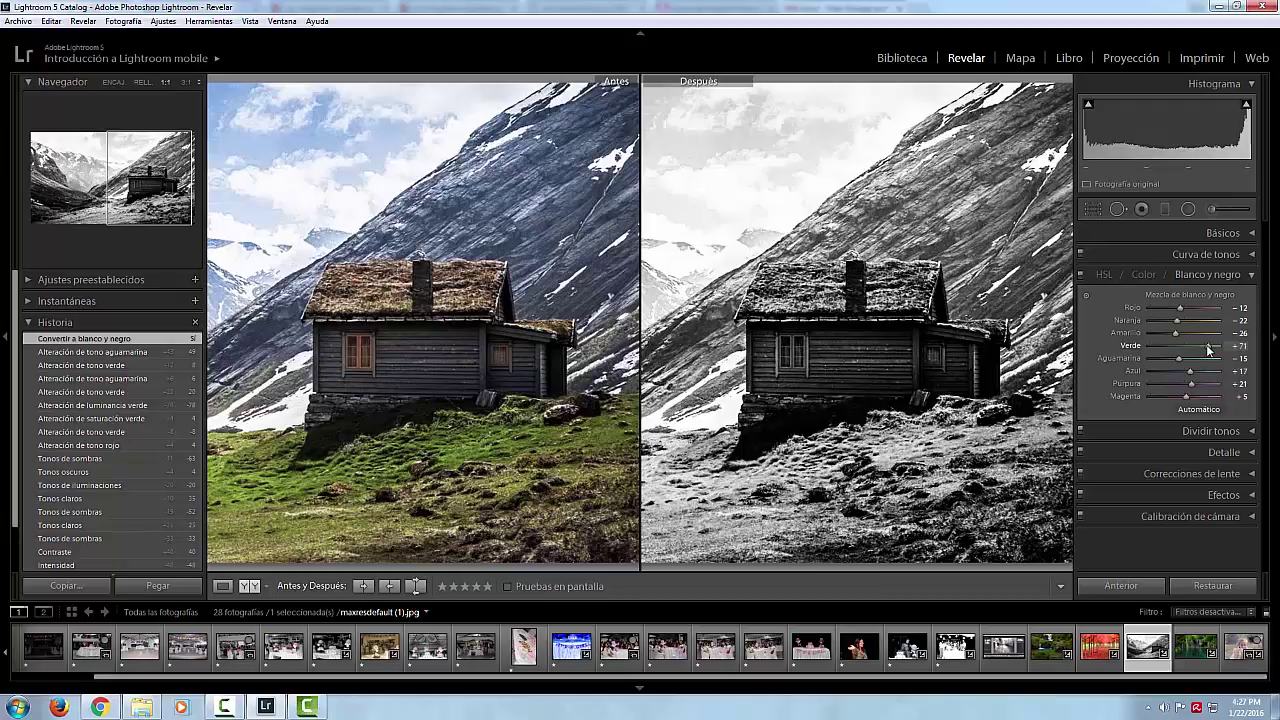
left_click_drag(1208, 348, 1163, 346)
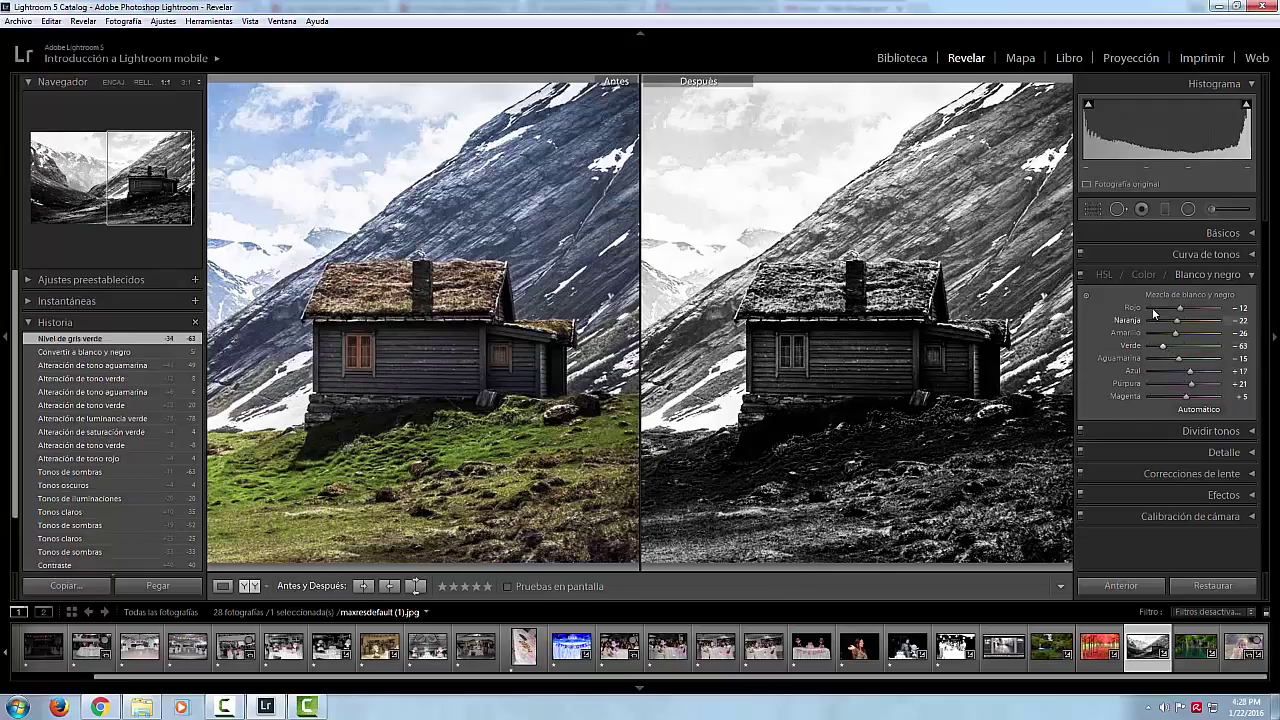
left_click(1151, 276)
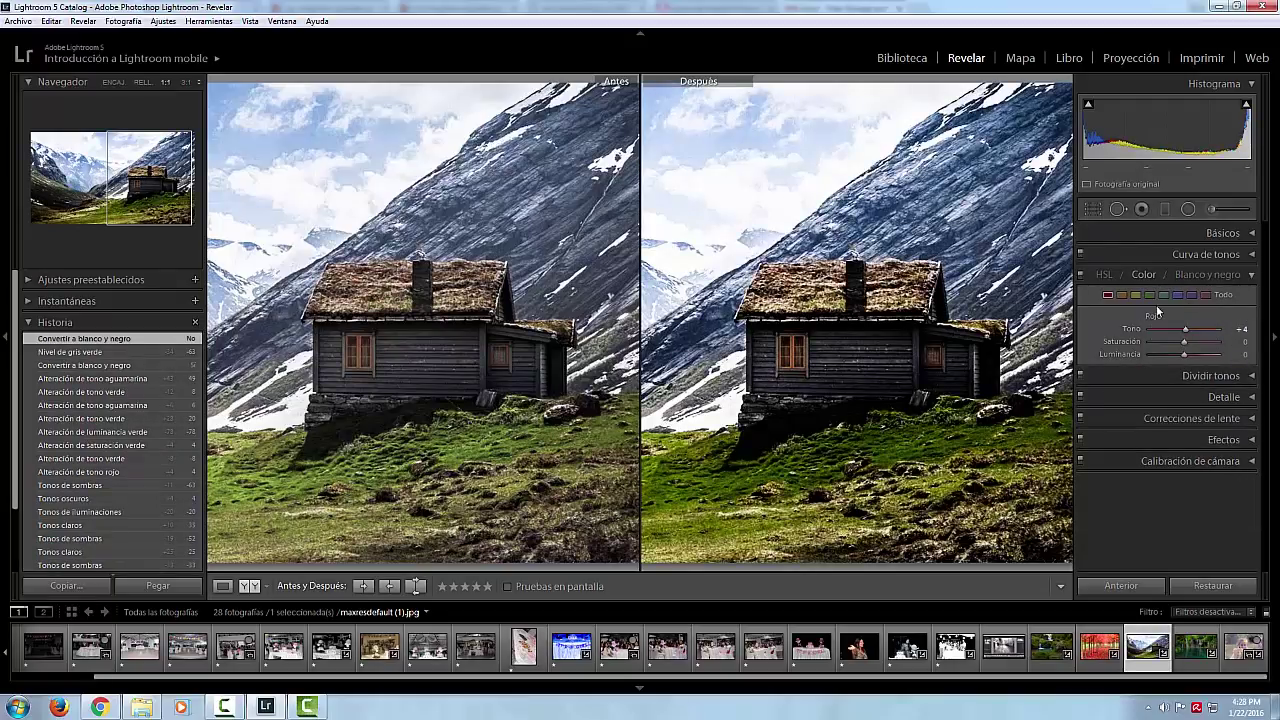
Shift yellow hue to +41, then set purple to hue -78, saturation +100, luminance -100
left_click(1135, 296)
mouse_move(1180, 328)
left_mouse_down()
mouse_move(1222, 329)
mouse_move(1197, 330)
left_mouse_up()
left_click(1151, 296)
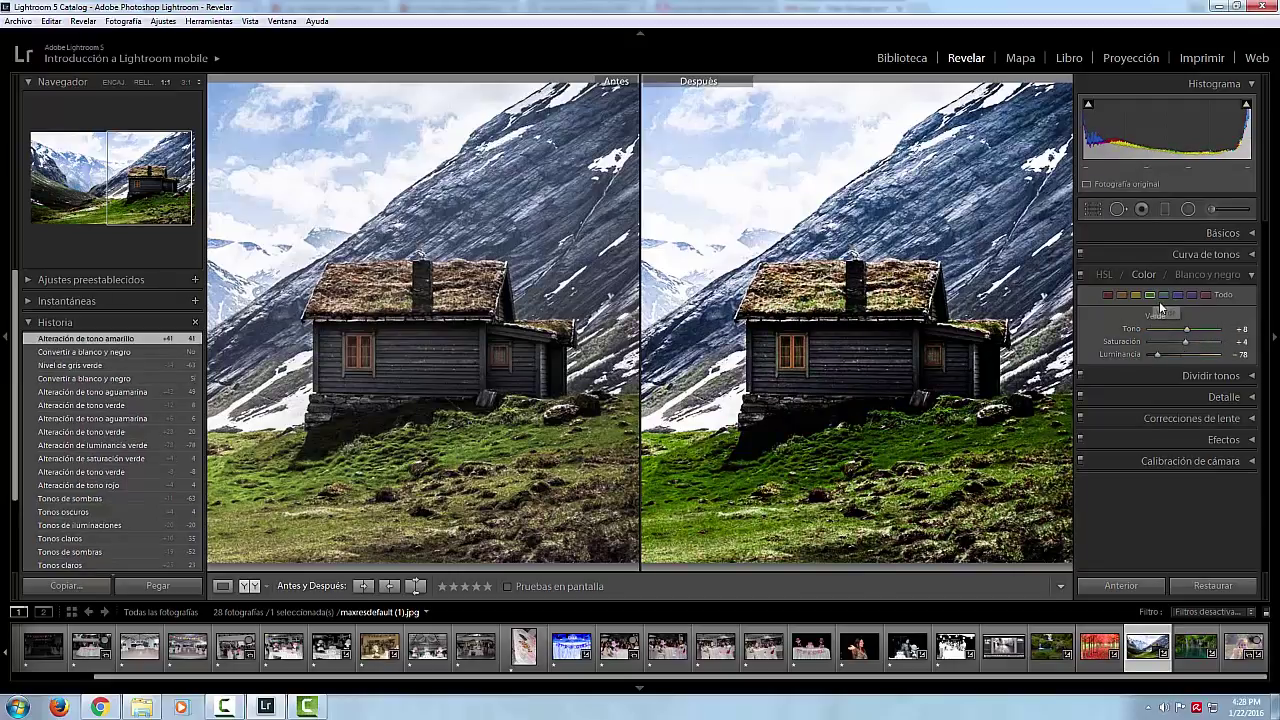
left_click(1184, 296)
mouse_move(1205, 328)
left_mouse_down()
mouse_move(1152, 328)
mouse_move(1220, 341)
mouse_move(1152, 350)
mouse_move(1131, 367)
mouse_move(1137, 358)
left_mouse_up()
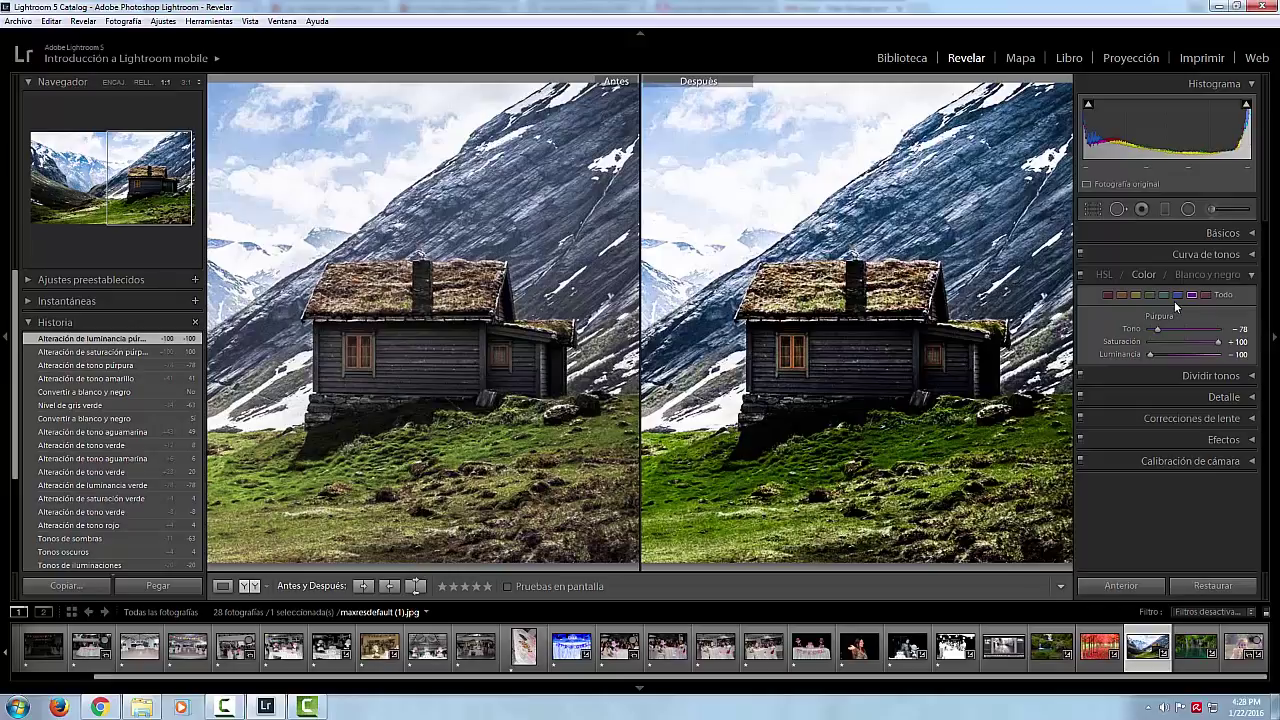
Set the blue swatch to hue +100, saturation +43 and luminance -45
left_click(1177, 295)
mouse_move(1199, 333)
left_mouse_down()
mouse_move(1231, 329)
mouse_move(1196, 354)
mouse_move(1165, 355)
left_mouse_up()
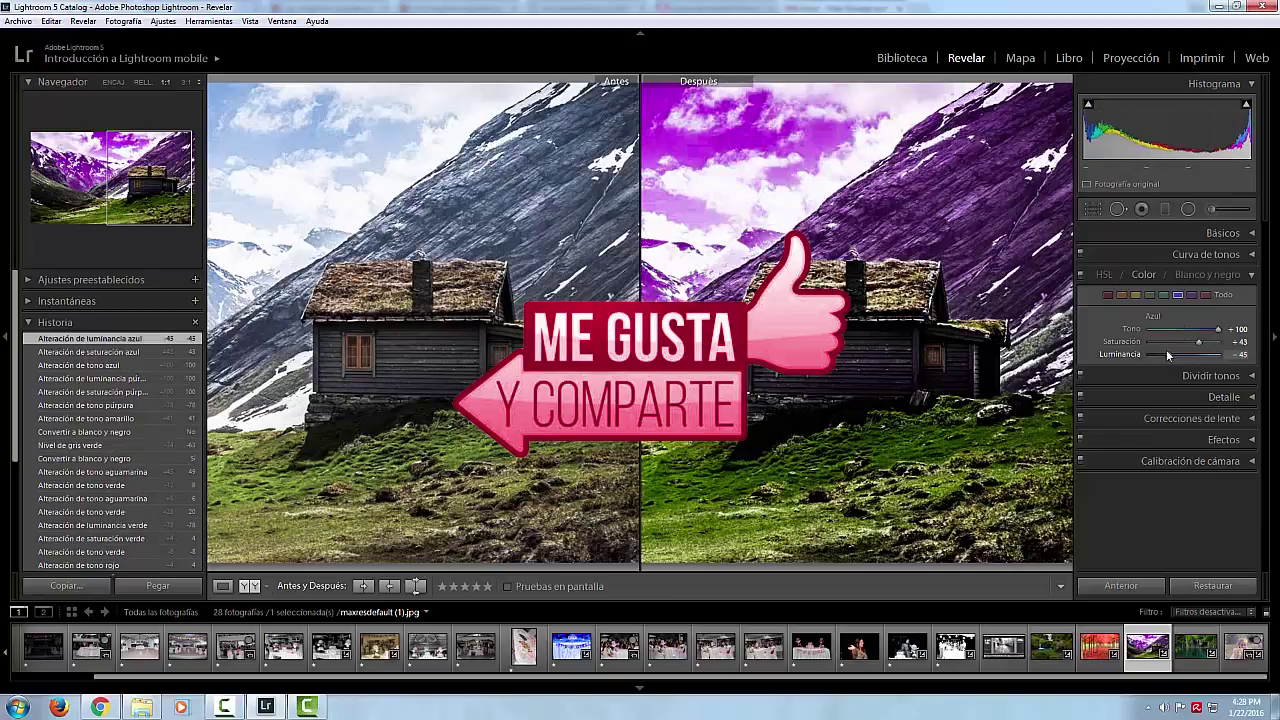